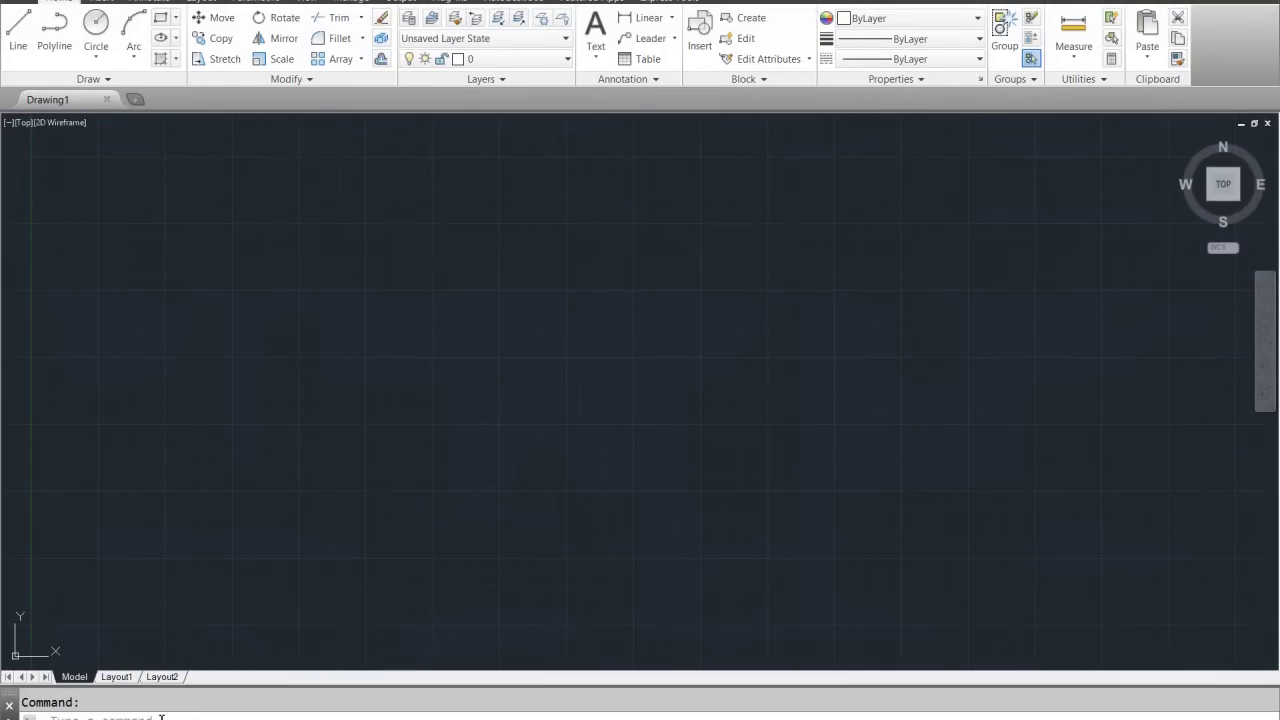
Step: Run DESIGNFEEDOPEN from the command line to show the Design Feed palette
{"action": "left_click", "coordinate": [161, 717]}
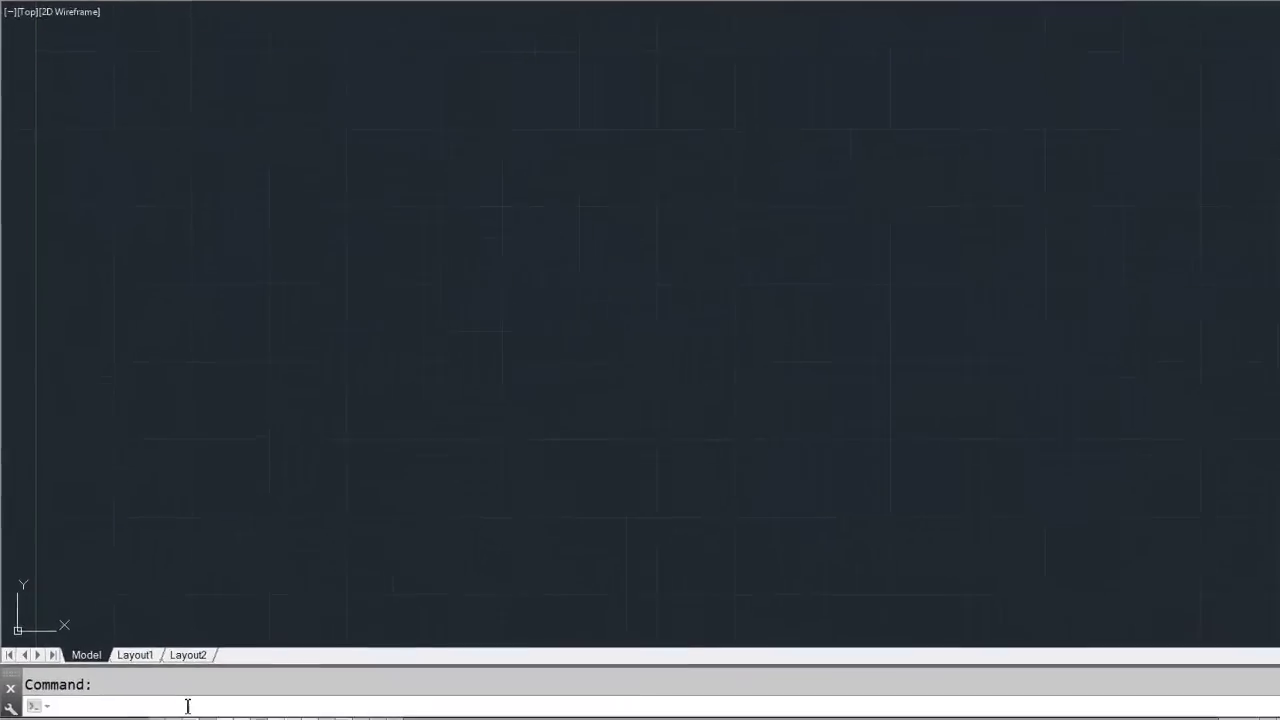
{"action": "type", "text": "d"}
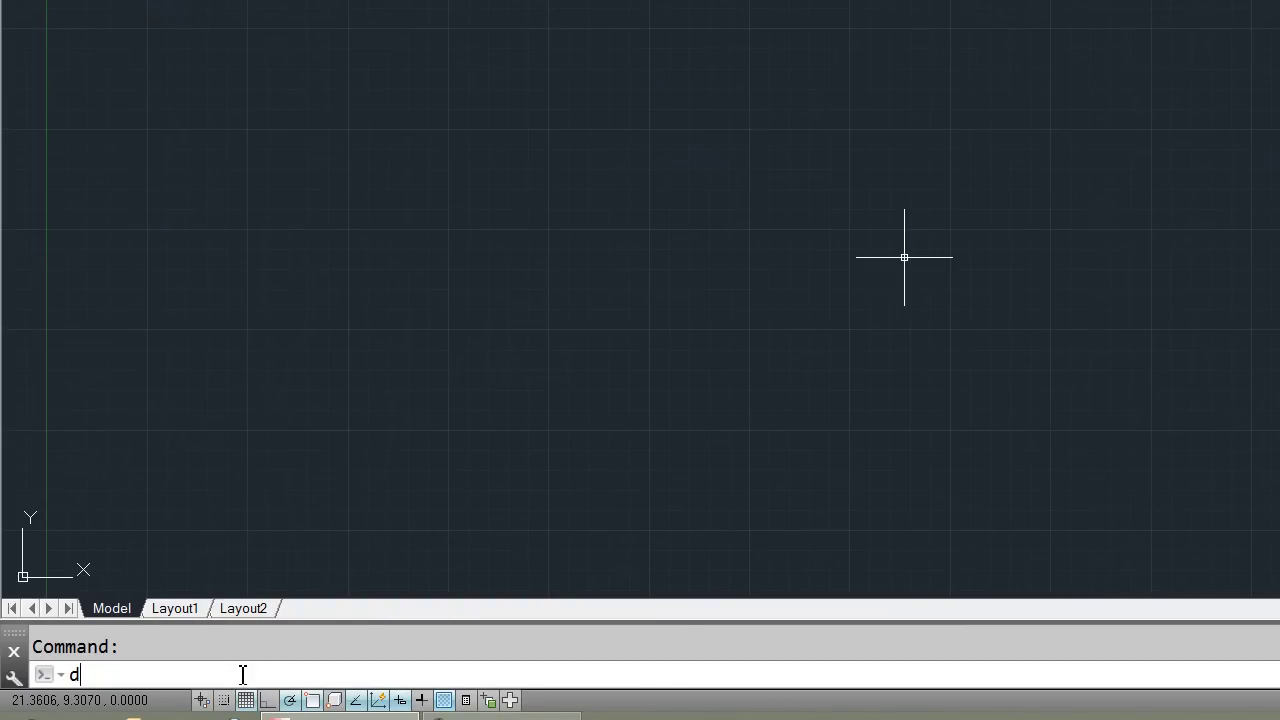
{"action": "type", "text": "esignfee"}
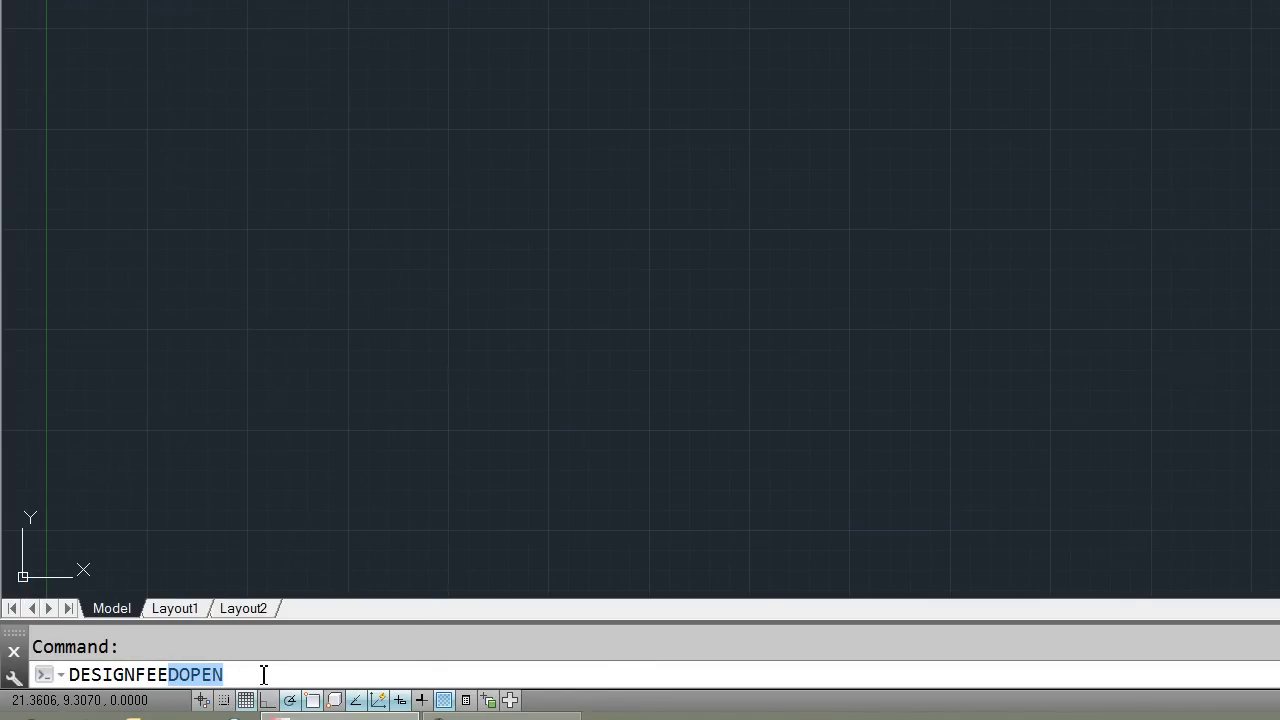
{"action": "key", "text": "Return"}
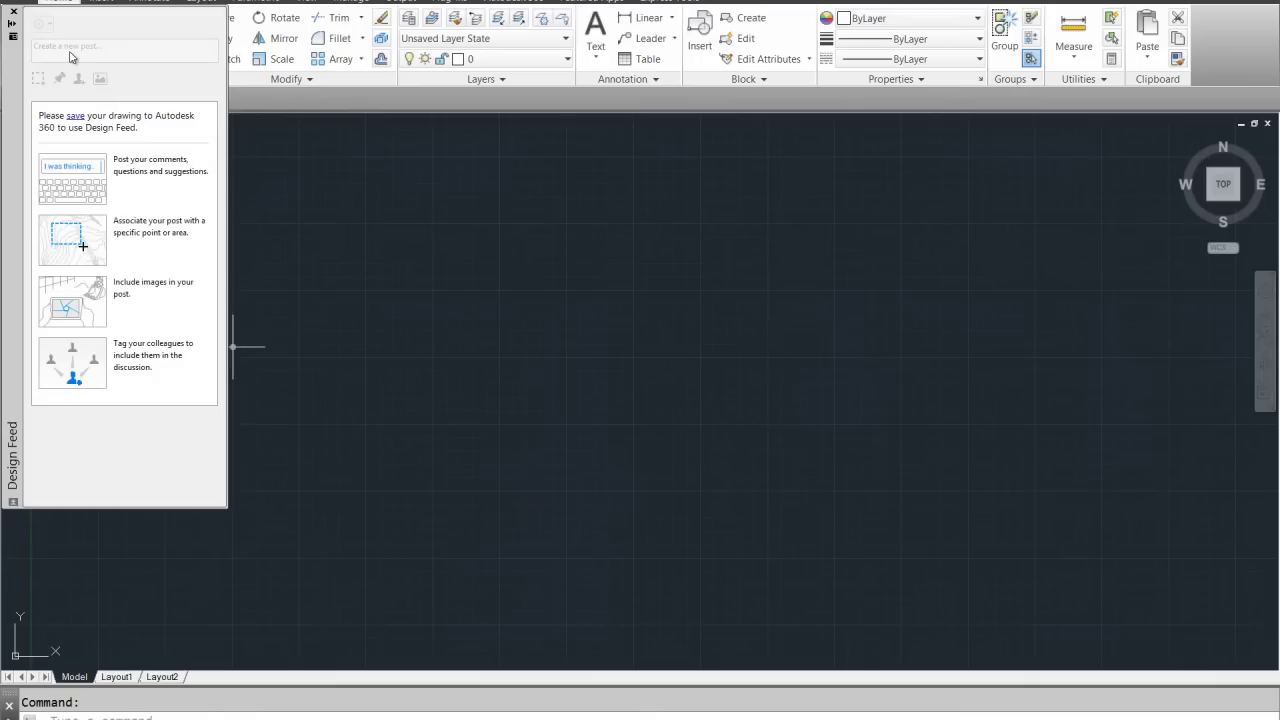
Step: Drag the Design Feed palette down out of the way
{"action": "mouse_move", "coordinate": [16, 75]}
{"action": "left_mouse_down"}
{"action": "mouse_move", "coordinate": [30, 167]}
{"action": "mouse_move", "coordinate": [75, 185]}
{"action": "left_mouse_up"}
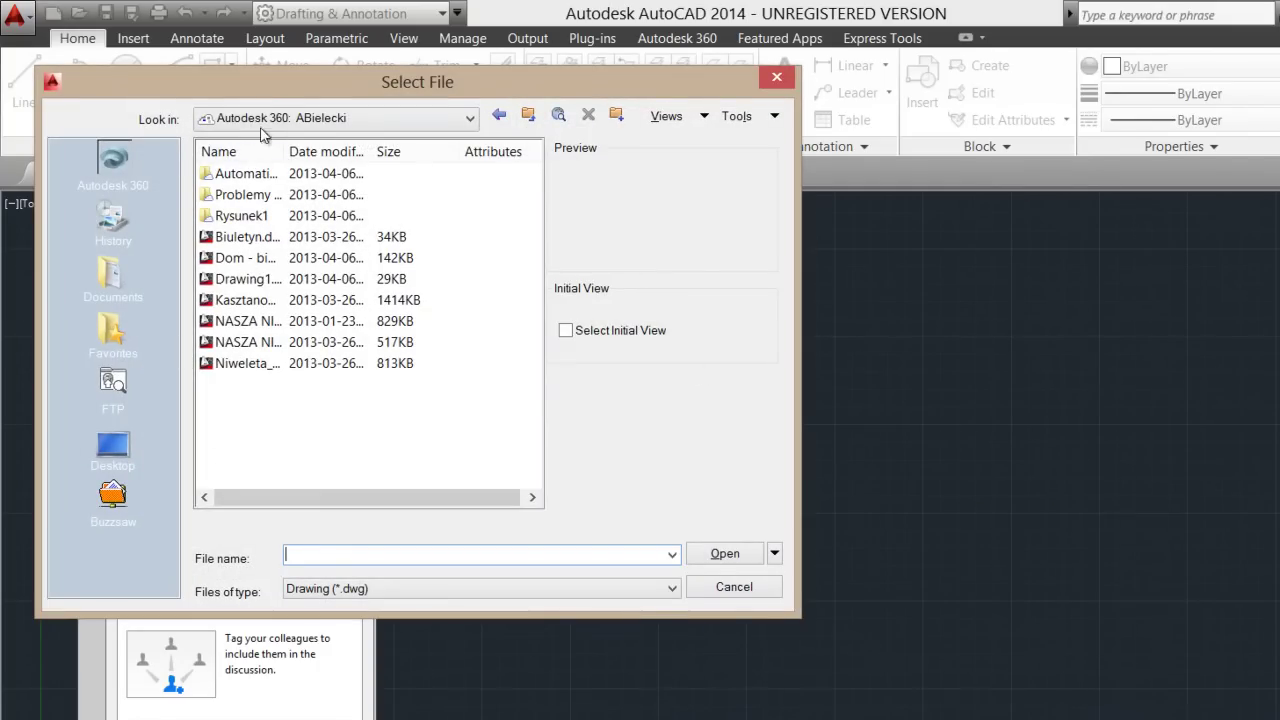
Step: Open Dom - biuletyn.dwg from Autodesk 360, continuing past the educational-version warning
{"action": "left_click_drag", "start_coordinate": [273, 84], "coordinate": [467, 185]}
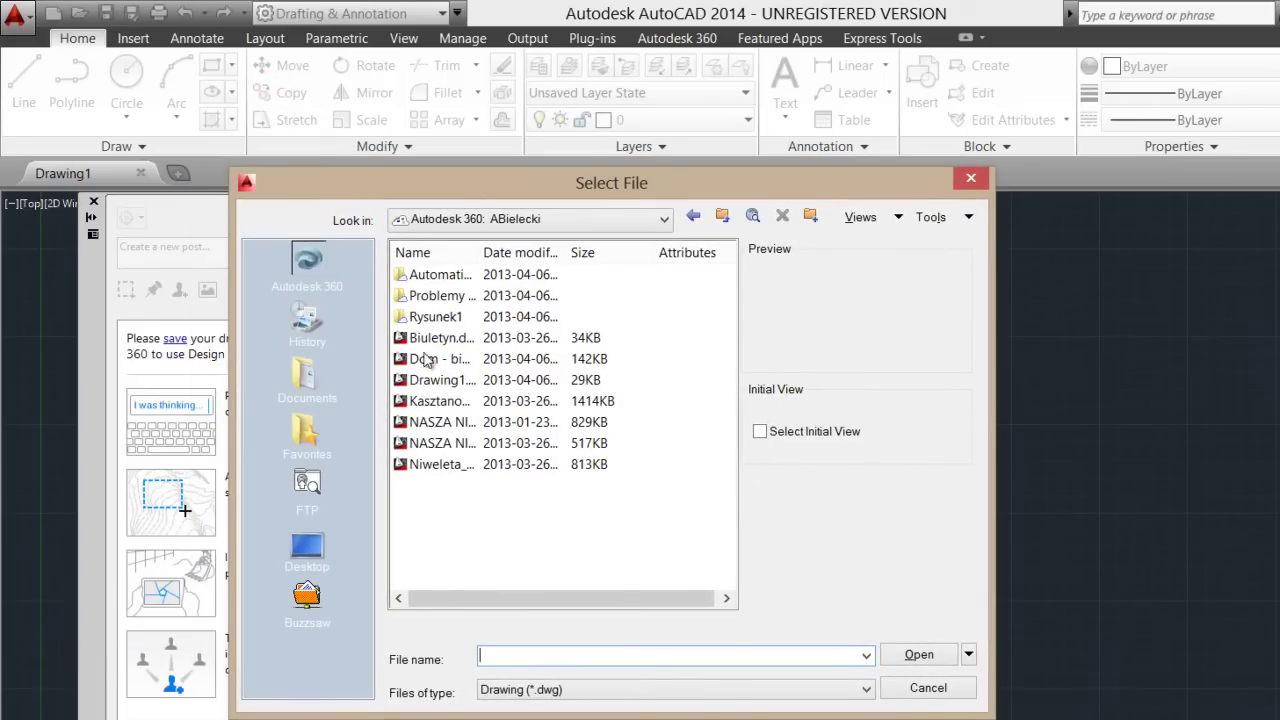
{"action": "left_click", "coordinate": [418, 337]}
{"action": "left_click", "coordinate": [424, 360]}
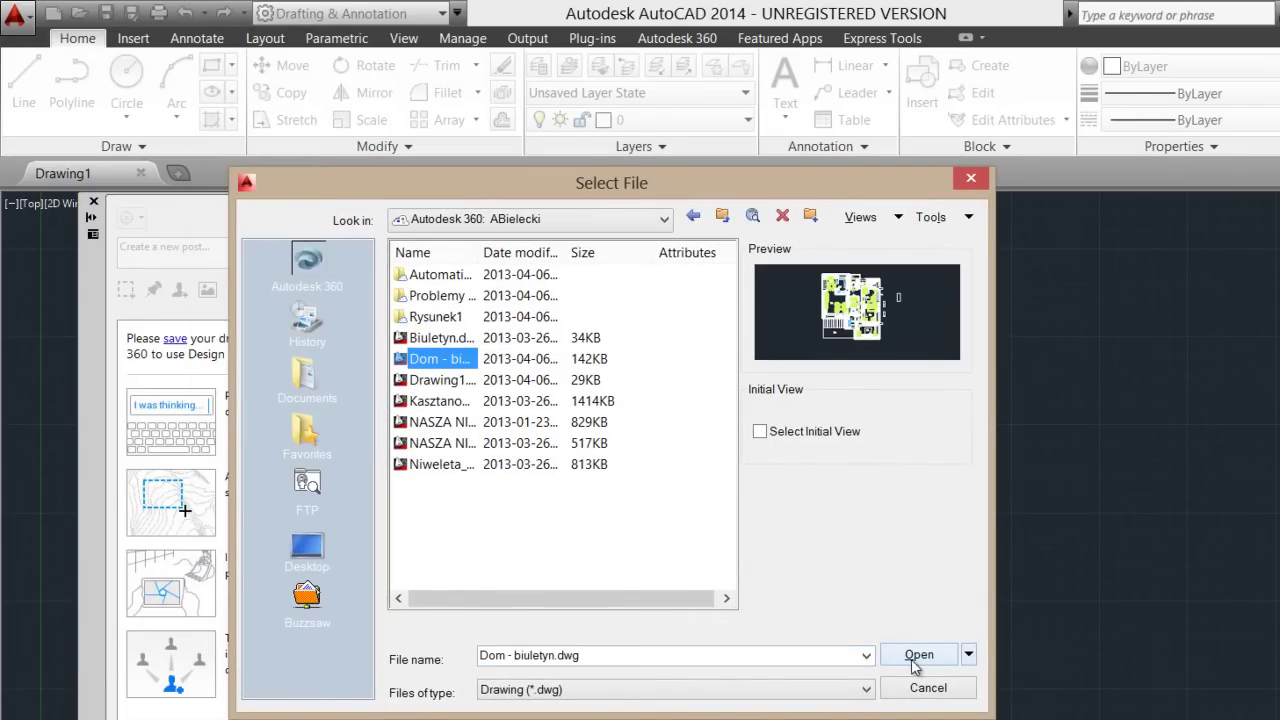
{"action": "left_click", "coordinate": [915, 656]}
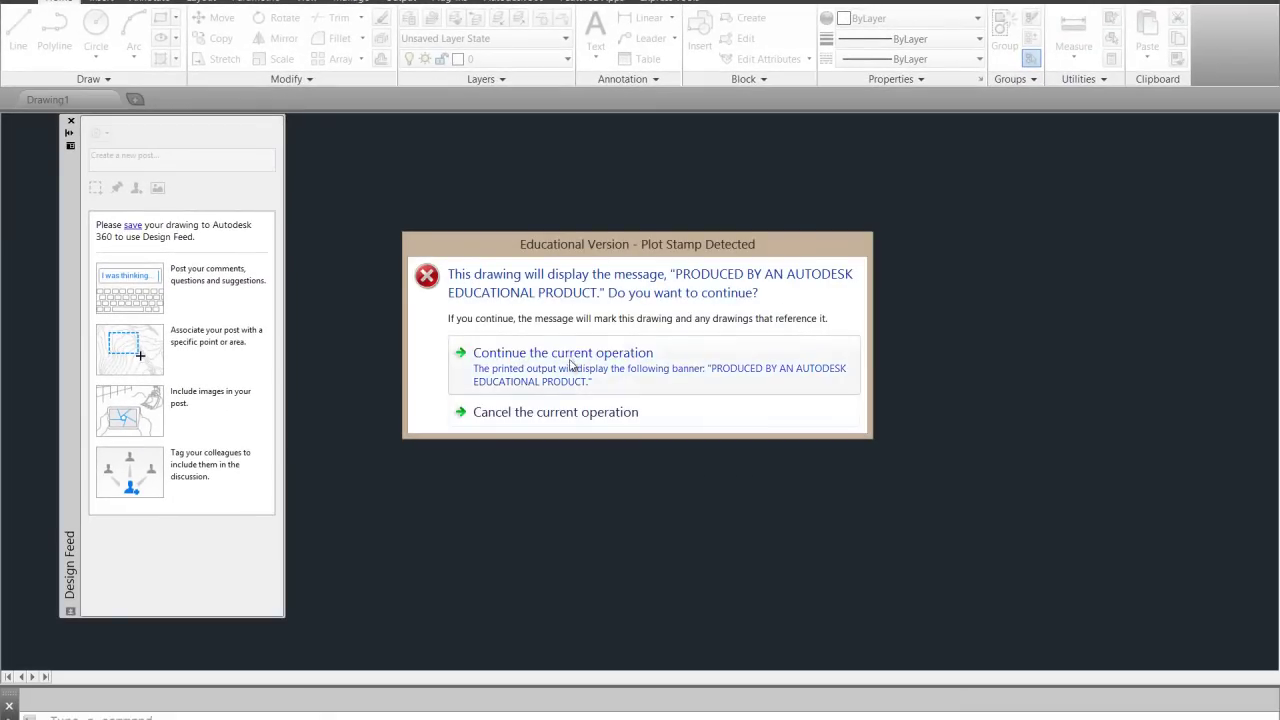
{"action": "left_click", "coordinate": [571, 365]}
{"action": "left_click", "coordinate": [685, 407]}
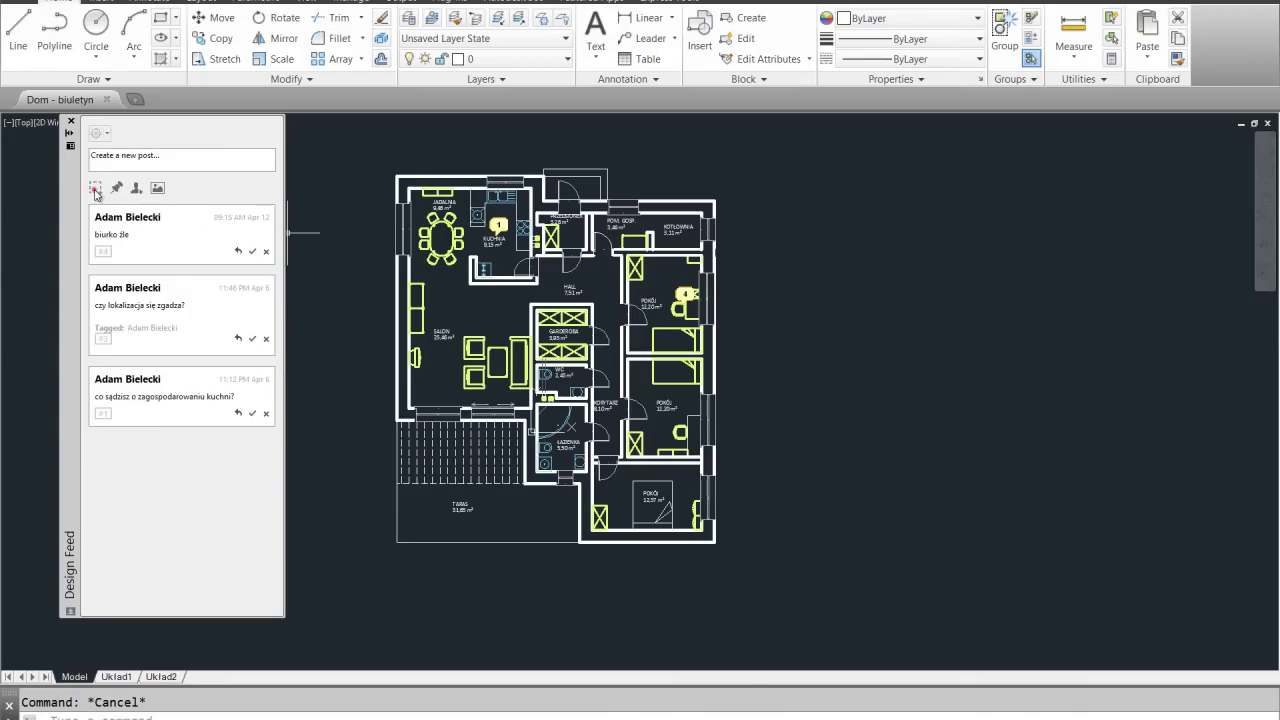
Step: Frame the WC with two corners and post the comment 'pomieszczenie jest zbyt małe' there
{"action": "left_click", "coordinate": [94, 188]}
{"action": "scroll", "coordinate": [540, 376], "scroll_direction": "up", "scroll_amount": 2}
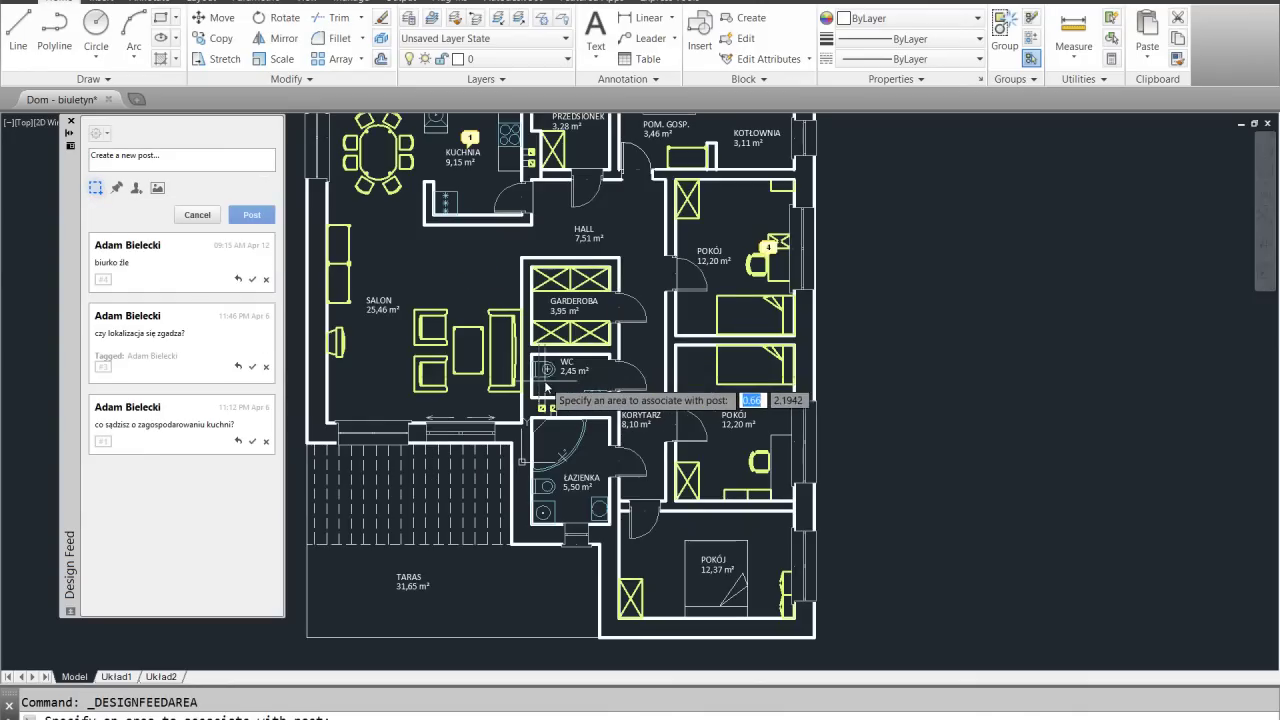
{"action": "left_click", "coordinate": [532, 355]}
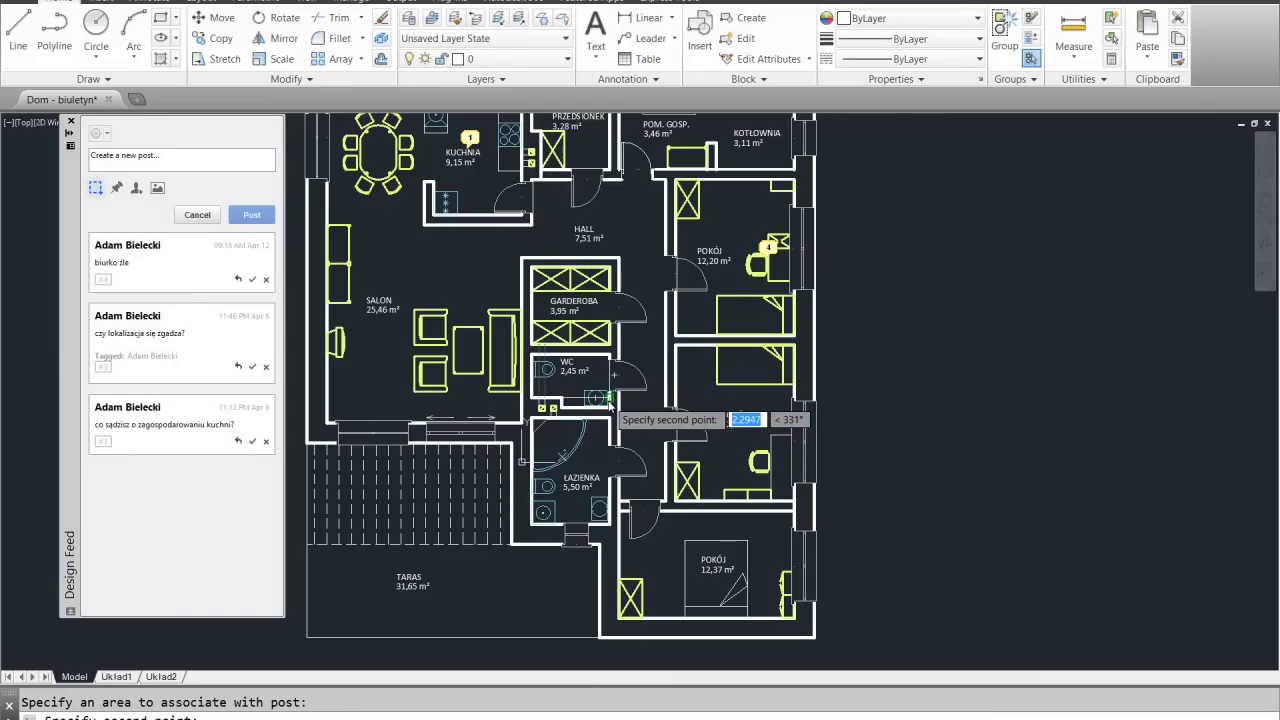
{"action": "left_click", "coordinate": [608, 402]}
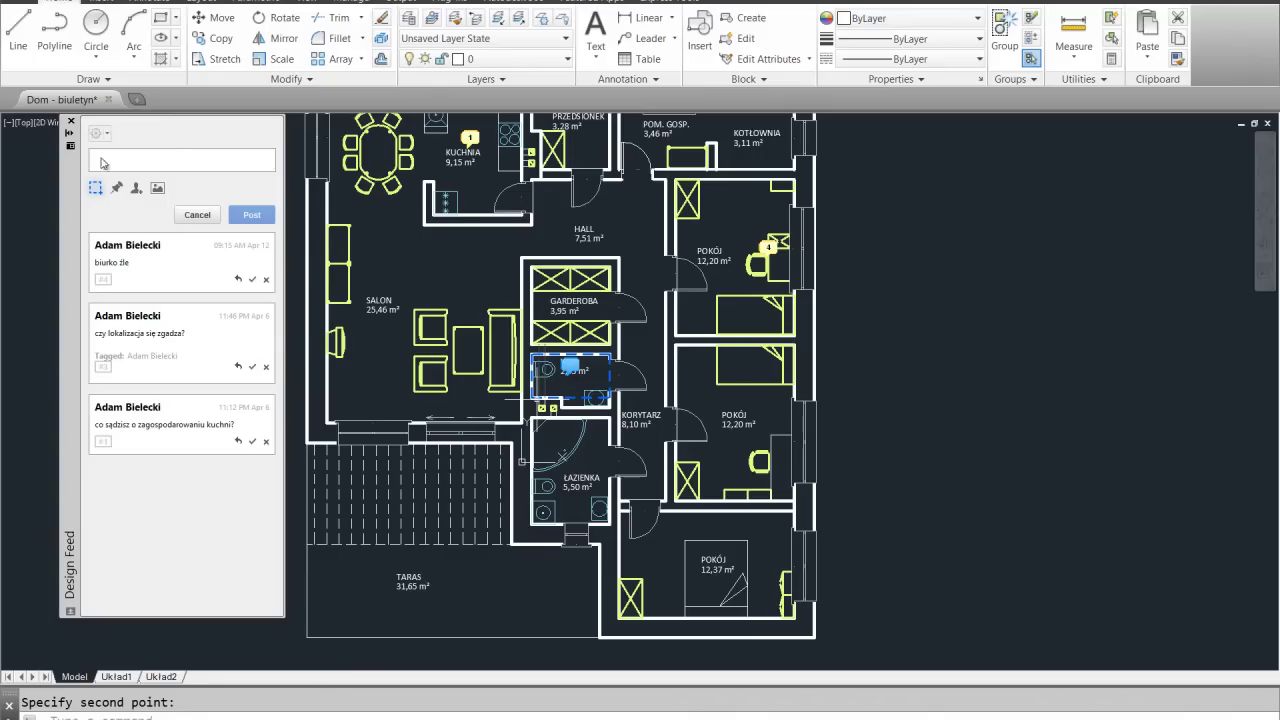
{"action": "left_click", "coordinate": [131, 158]}
{"action": "type", "text": "pomi"}
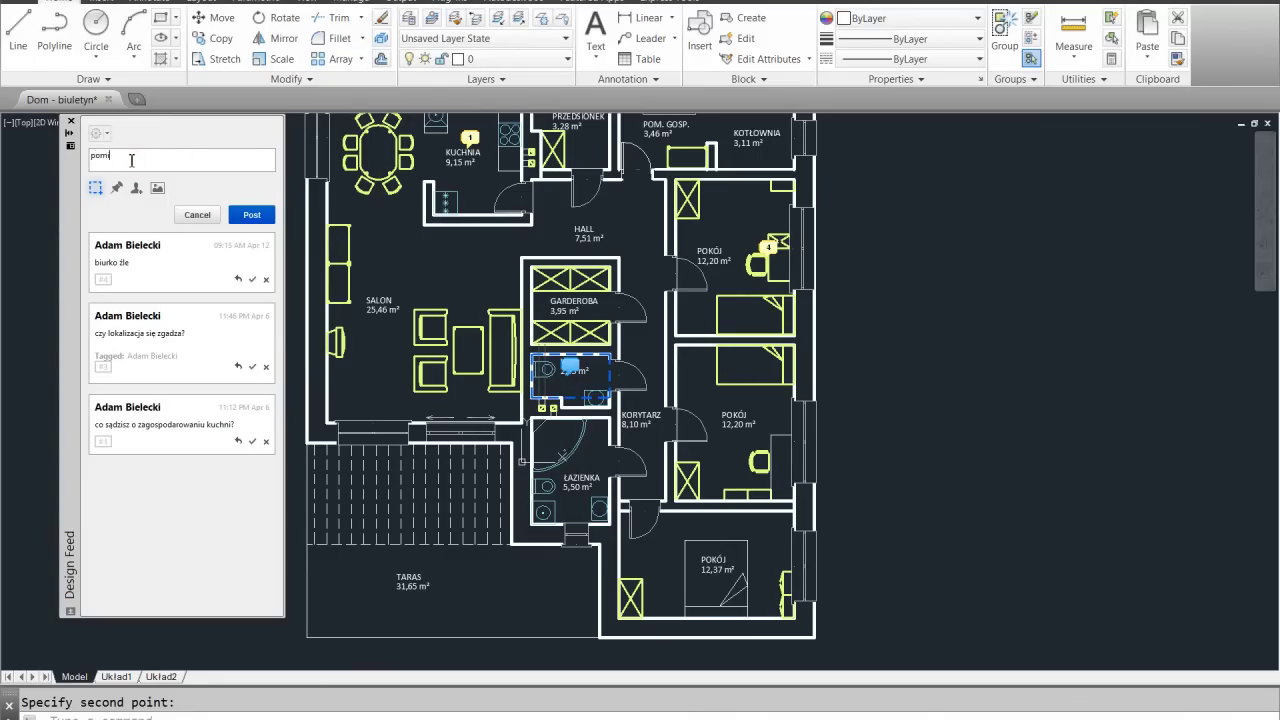
{"action": "type", "text": "eszczenie "}
{"action": "type", "text": "jest zbyt małe"}
{"action": "left_click", "coordinate": [251, 216]}
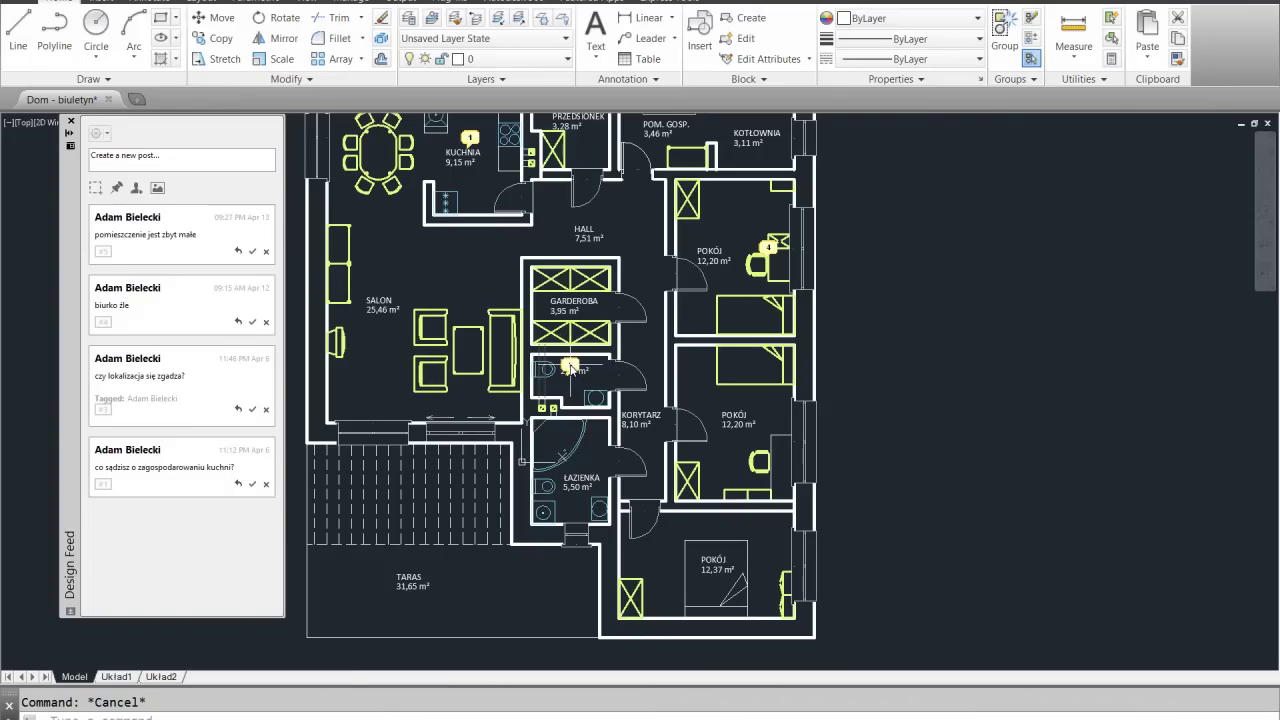
Step: Use the tag-people list's Add People to show the Autodesk 360 sharing window
{"action": "left_click", "coordinate": [137, 190]}
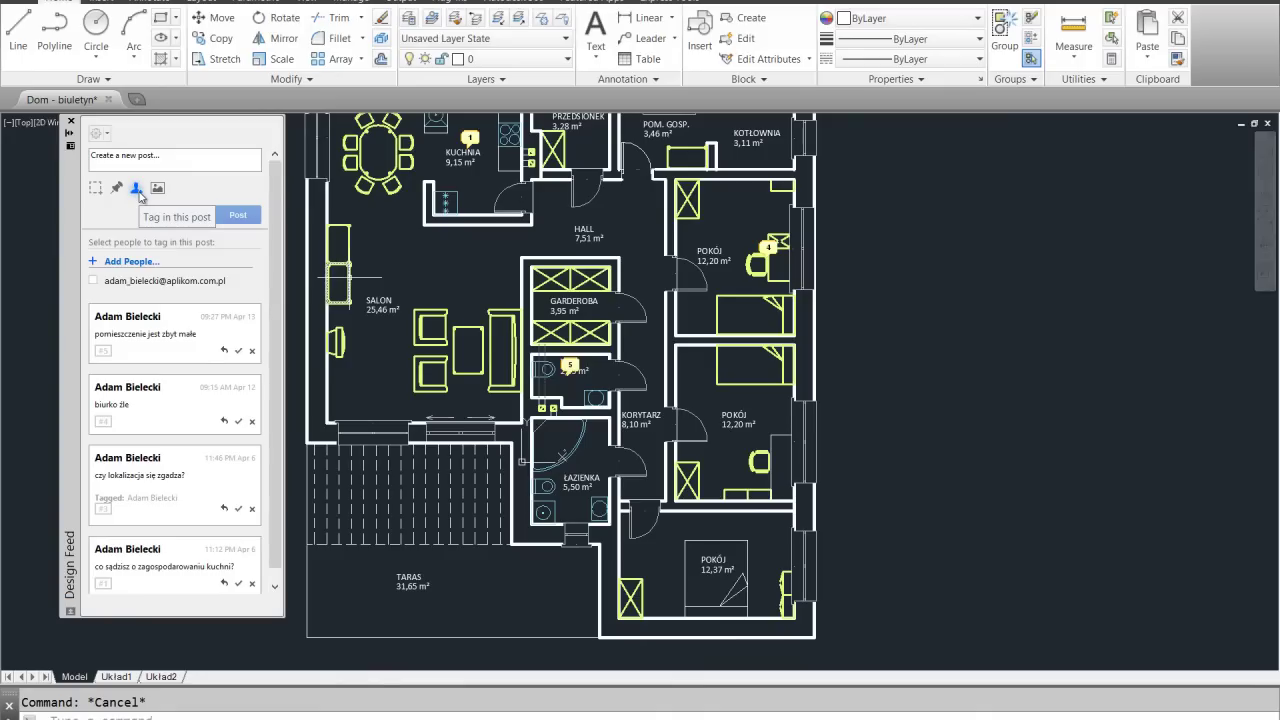
{"action": "left_click", "coordinate": [119, 264]}
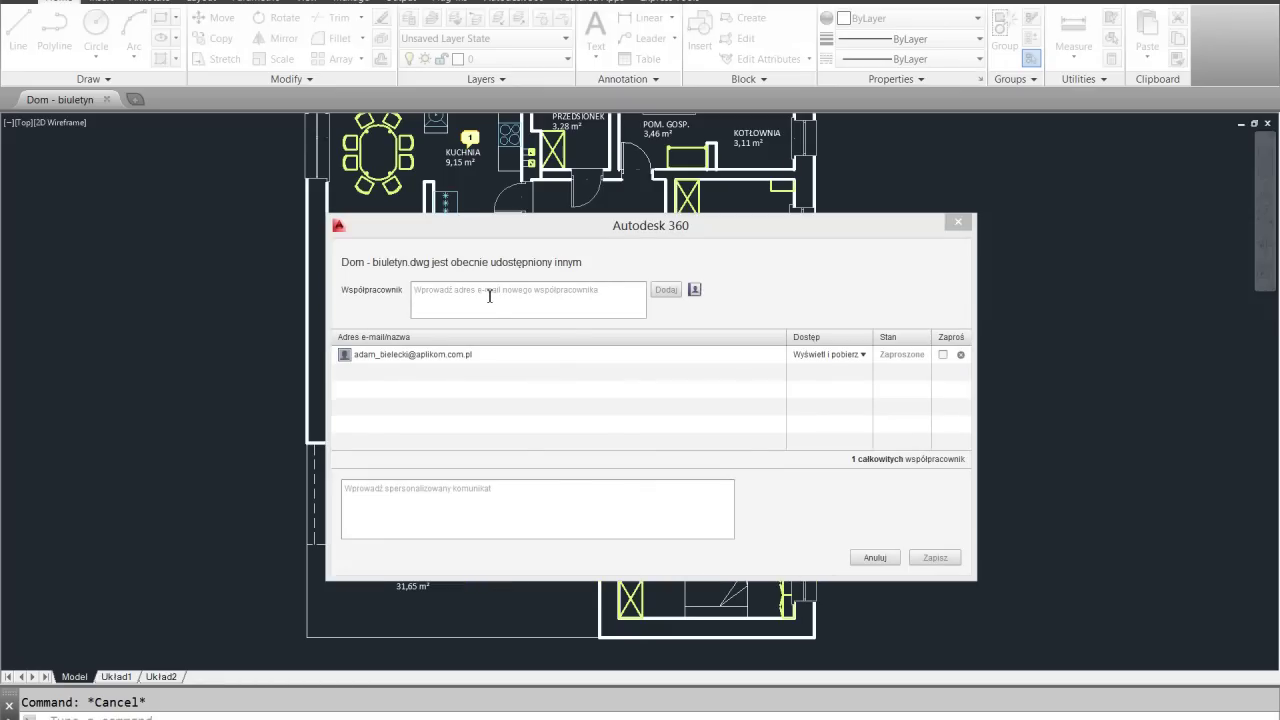
Step: Dismiss the Autodesk 360 sharing window, leaving the Współpracownik field empty
{"action": "left_click", "coordinate": [489, 296]}
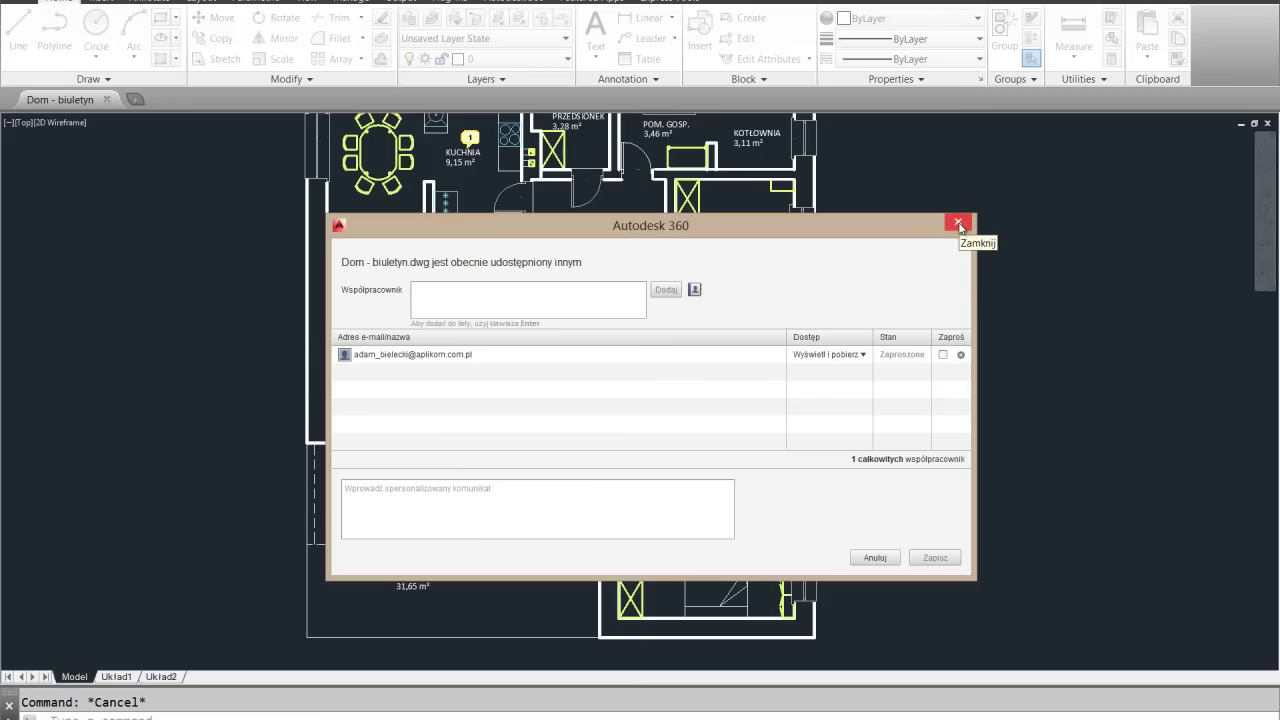
{"action": "left_click", "coordinate": [958, 224]}
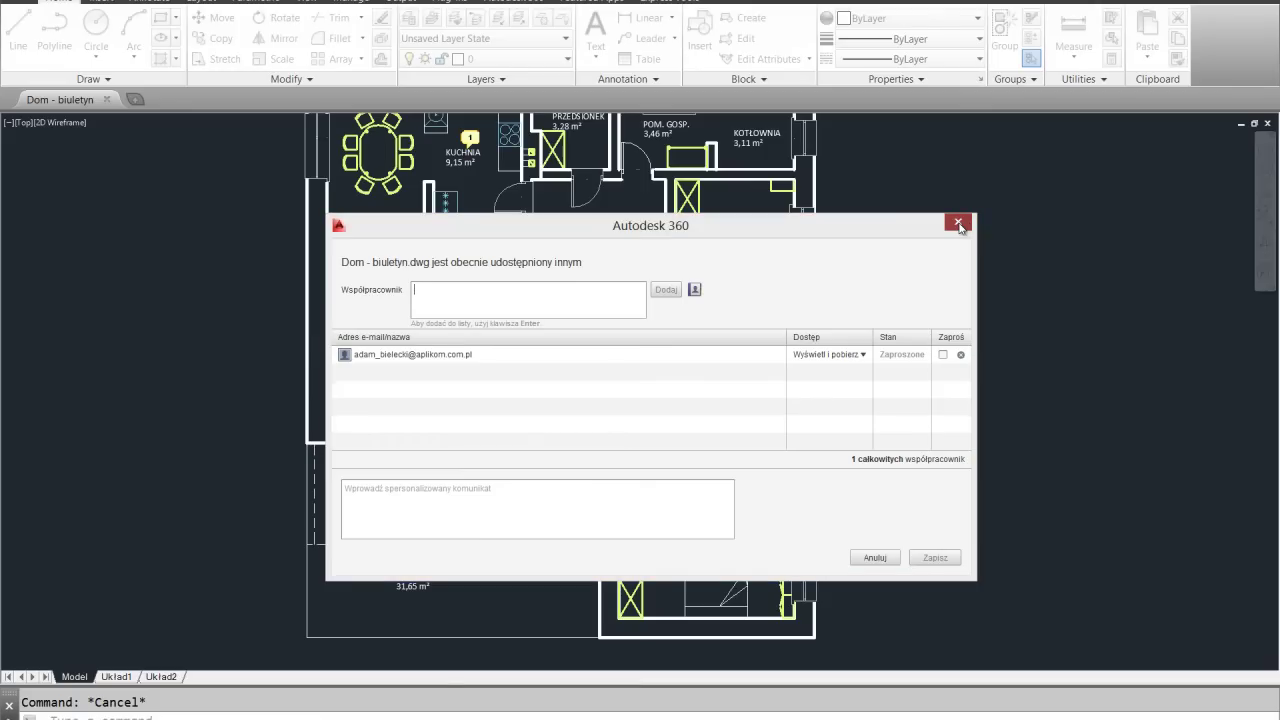